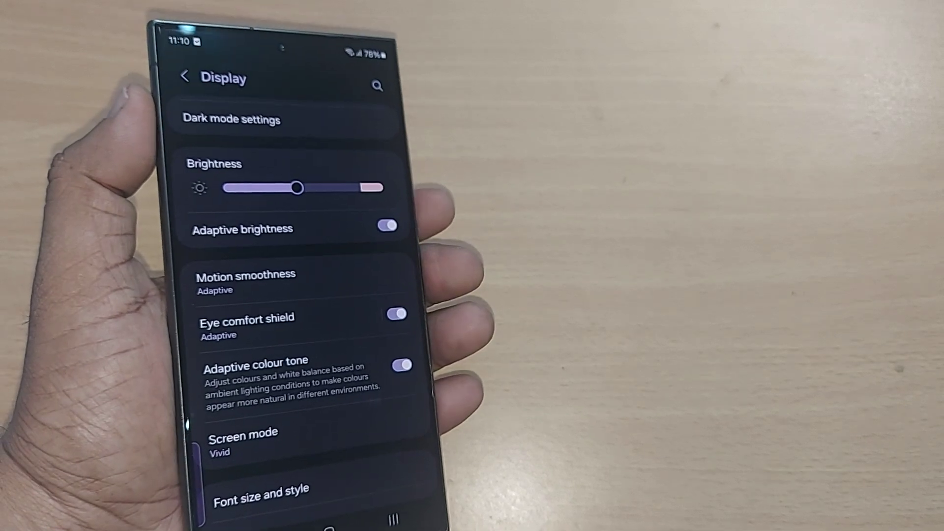
scroll(295, 332, "down", 5)
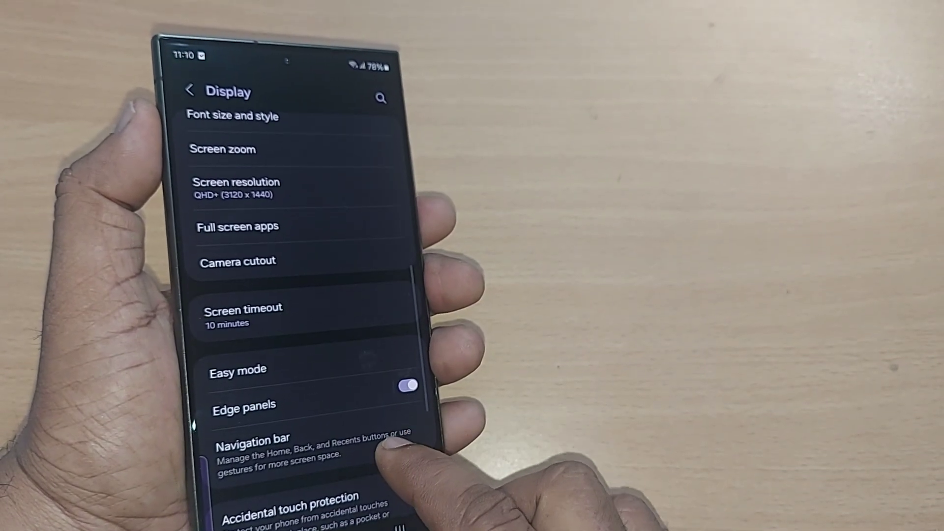
scroll(296, 295, "down", 3)
scroll(295, 295, "down", 2)
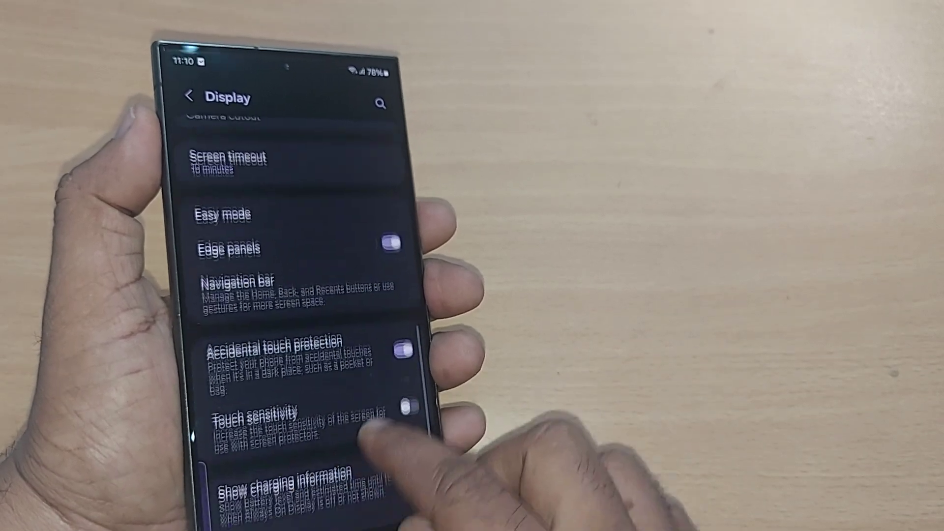
scroll(295, 295, "down", 3)
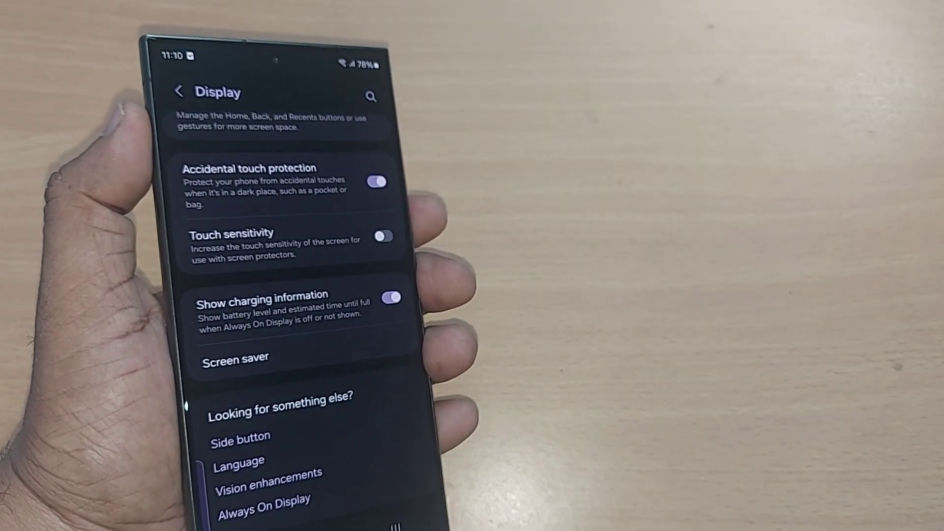
scroll(295, 295, "up", 10)
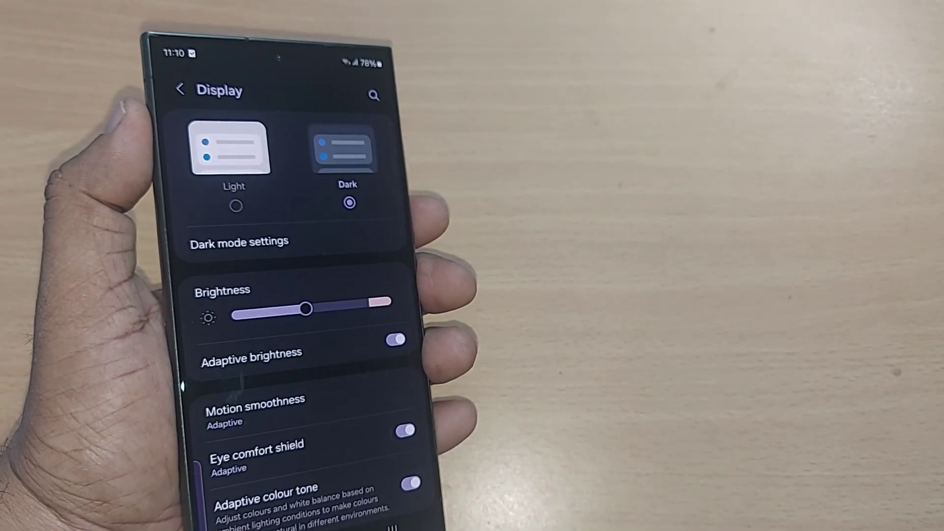